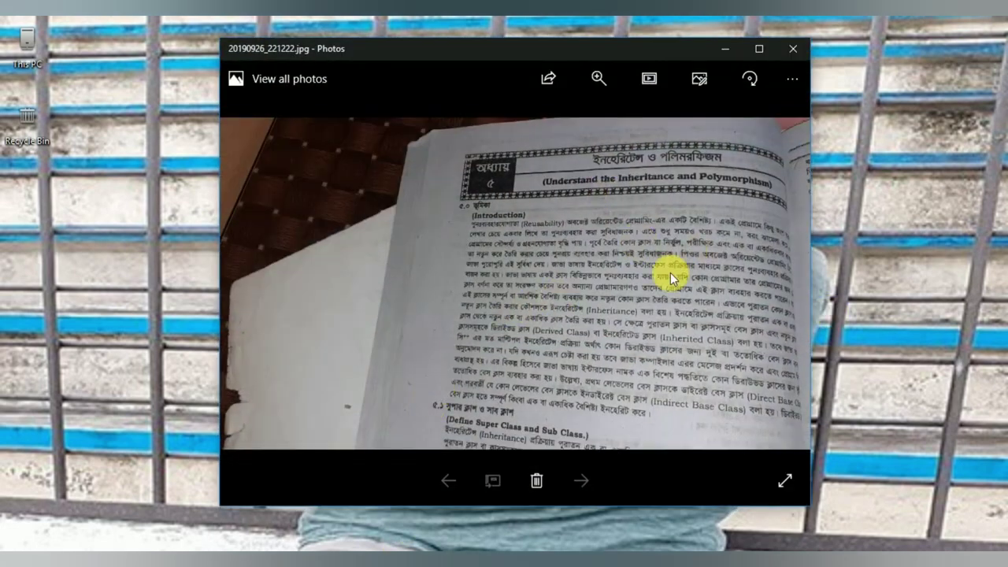
# Close the photo viewer and launch Google Chrome from the Start menu
pyautogui.click(795, 48)
pyautogui.press('super')
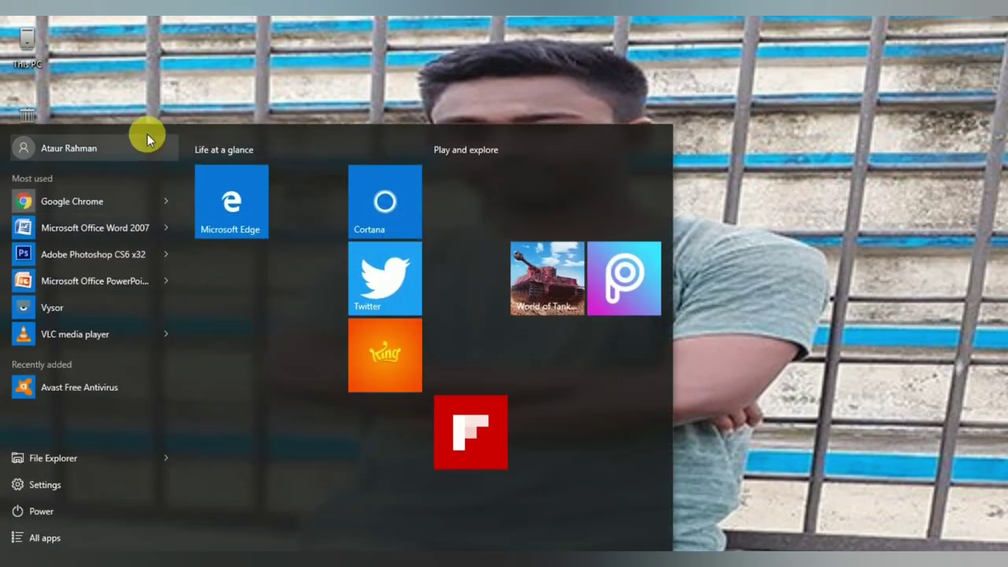
pyautogui.click(459, 272)
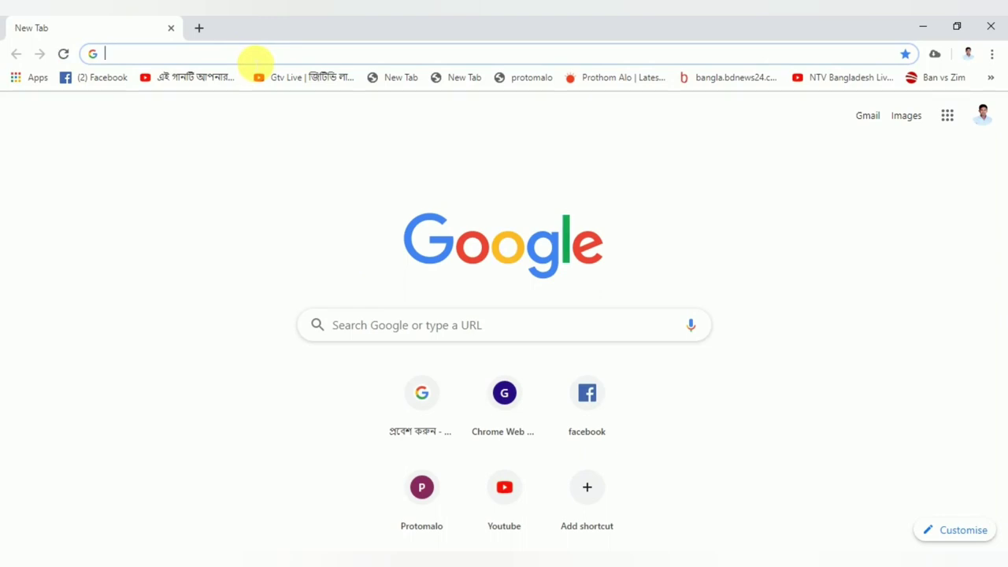
# Search Google for 'gmail' and open the Gmail result
pyautogui.write('gmail')
pyautogui.press('Return')
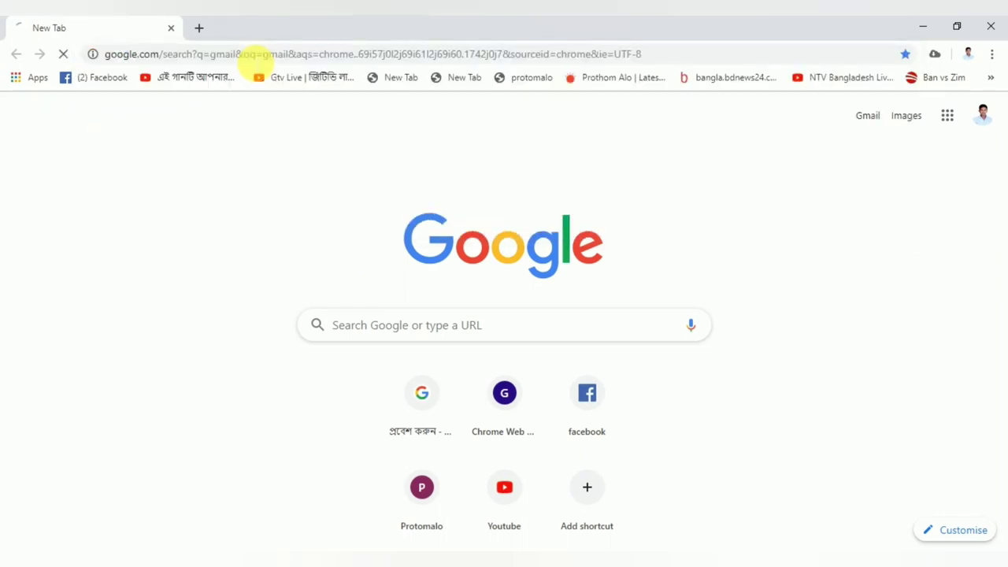
pyautogui.click(180, 228)
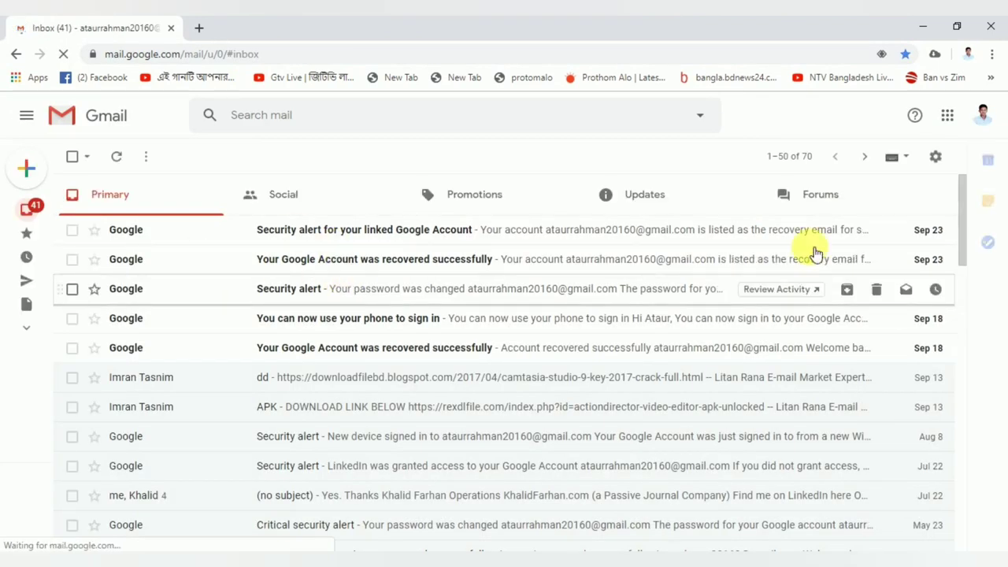
# Switch Gmail to the second Google account and open its Google Drive
pyautogui.click(981, 115)
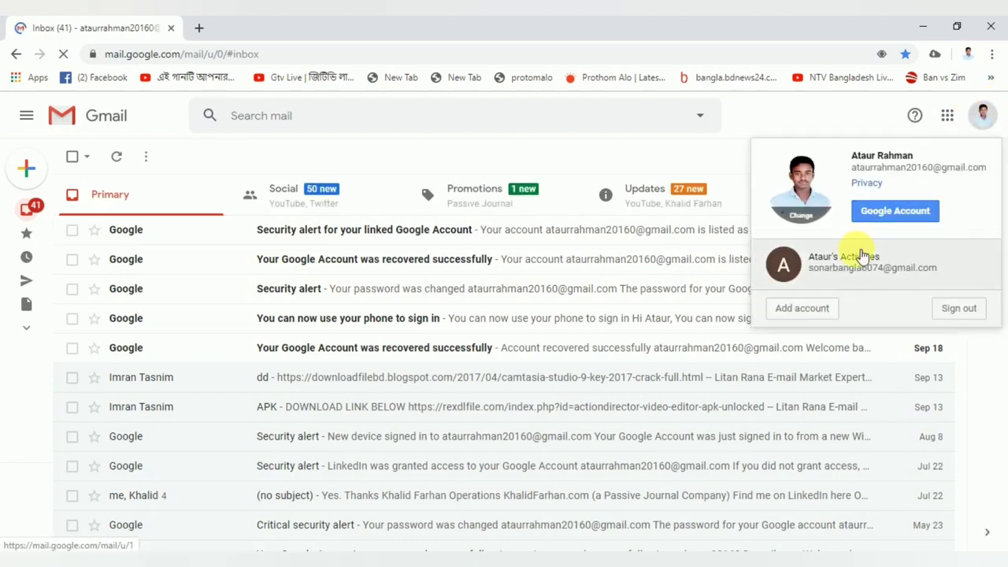
pyautogui.click(858, 256)
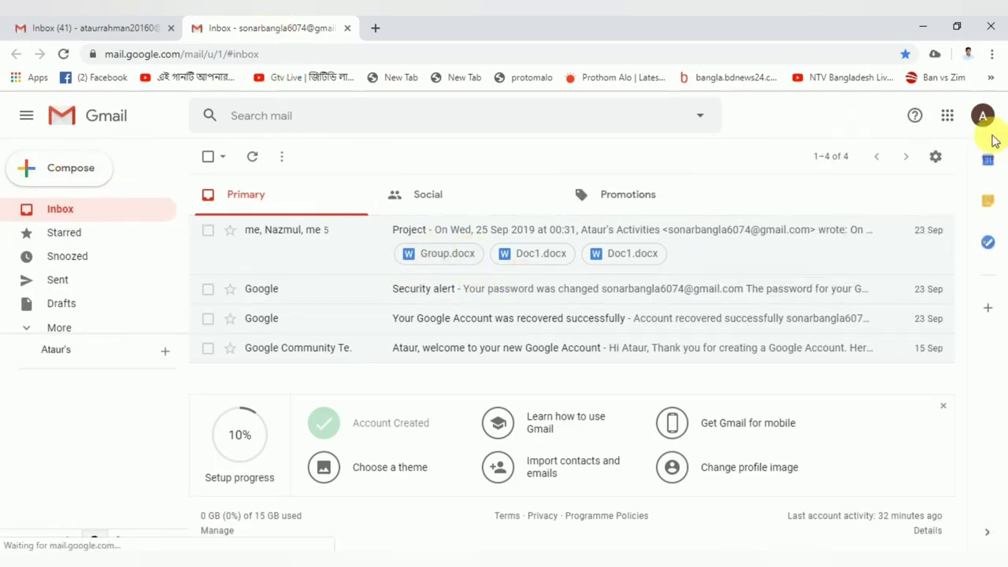
pyautogui.click(949, 116)
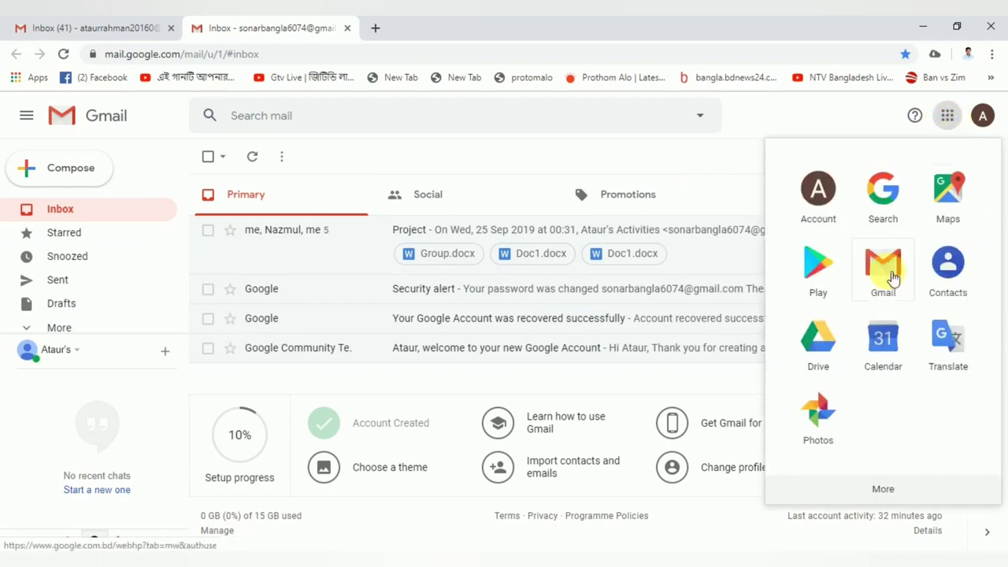
pyautogui.click(824, 350)
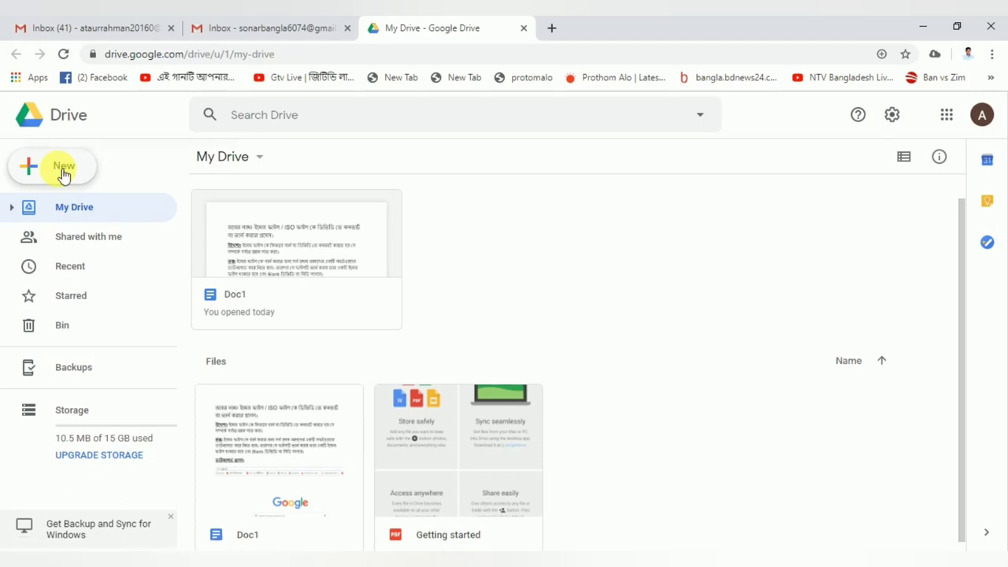
# Upload 20190926_221222.jpg from the Desktop to My Drive and view it under Recent
pyautogui.click(64, 175)
pyautogui.click(89, 214)
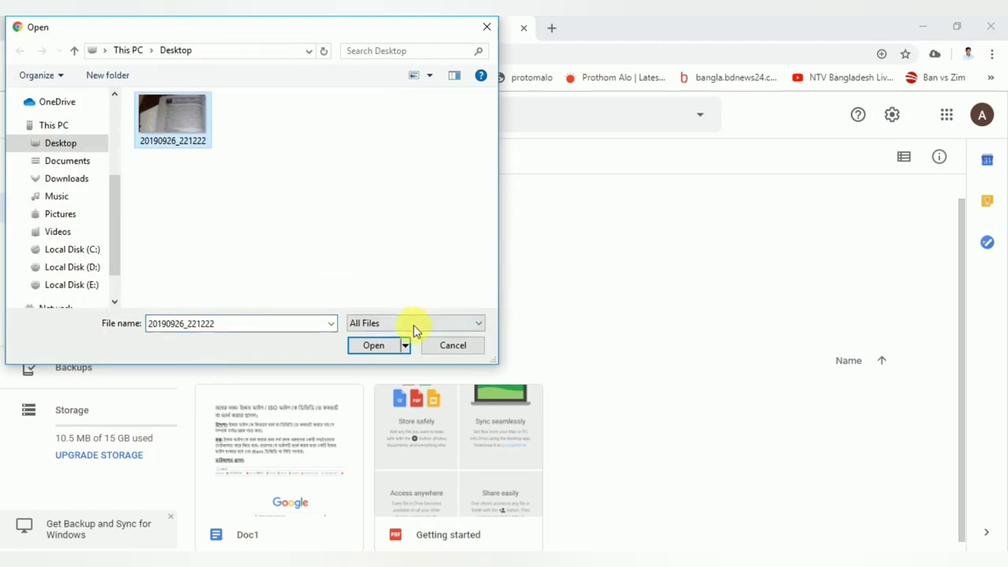
pyautogui.click(383, 349)
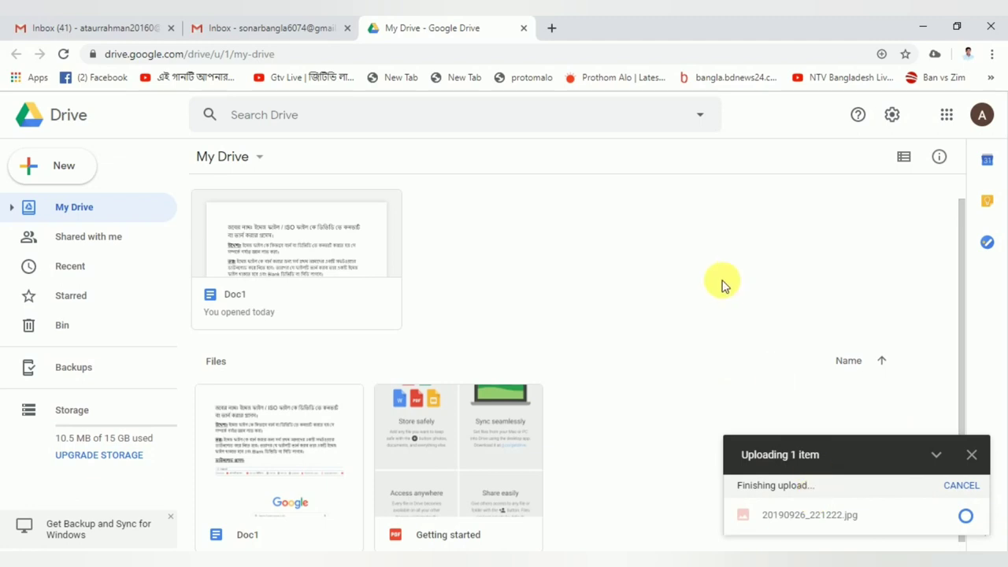
pyautogui.click(972, 476)
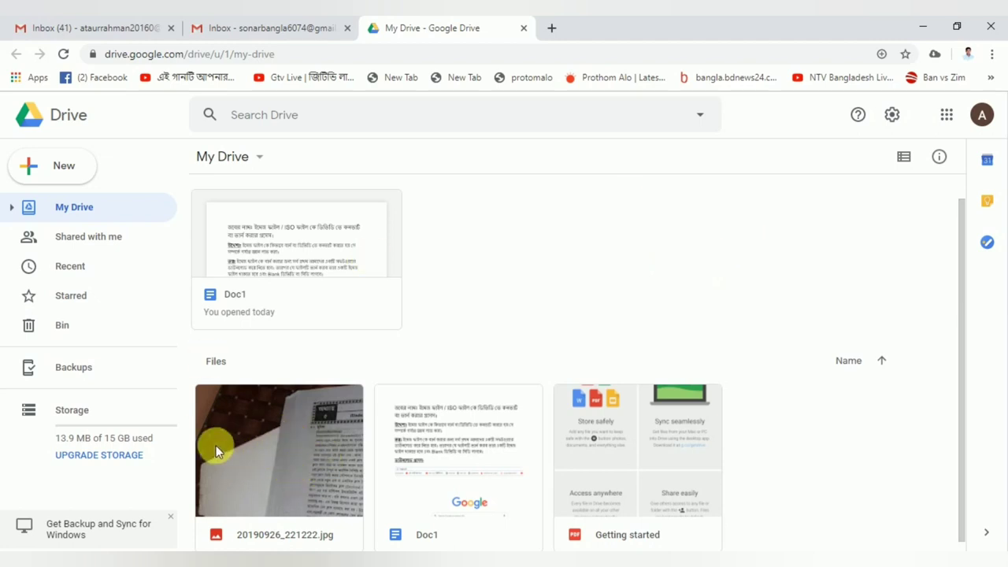
pyautogui.click(70, 266)
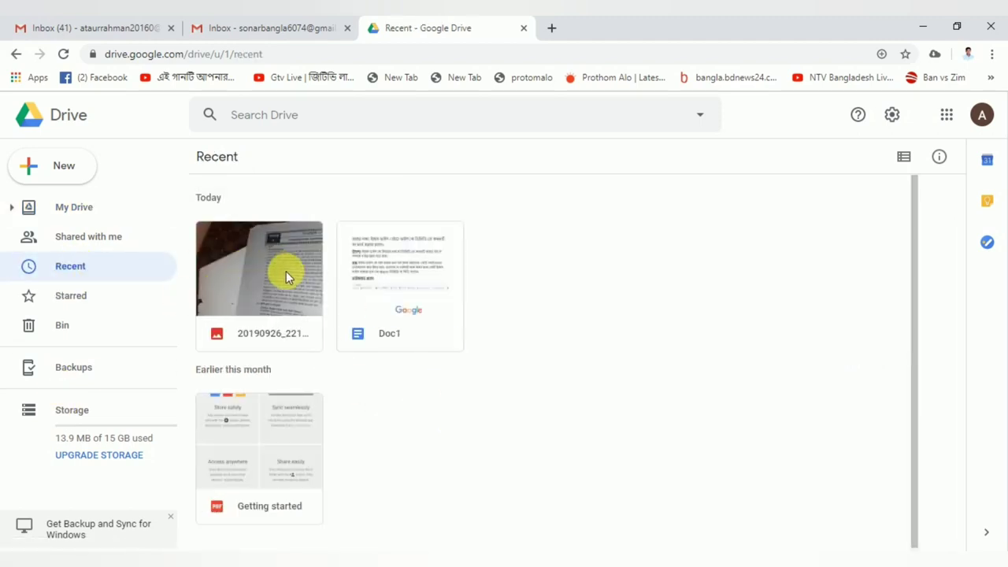
# Open 20190926_221222.jpg with Google Docs to extract its text
pyautogui.rightClick(265, 253)
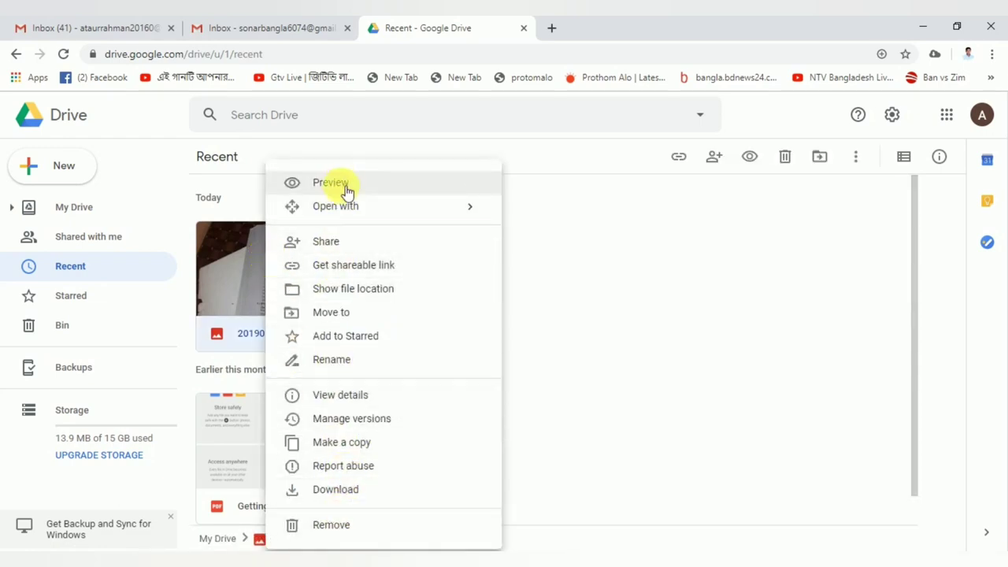
pyautogui.moveTo(335, 206)
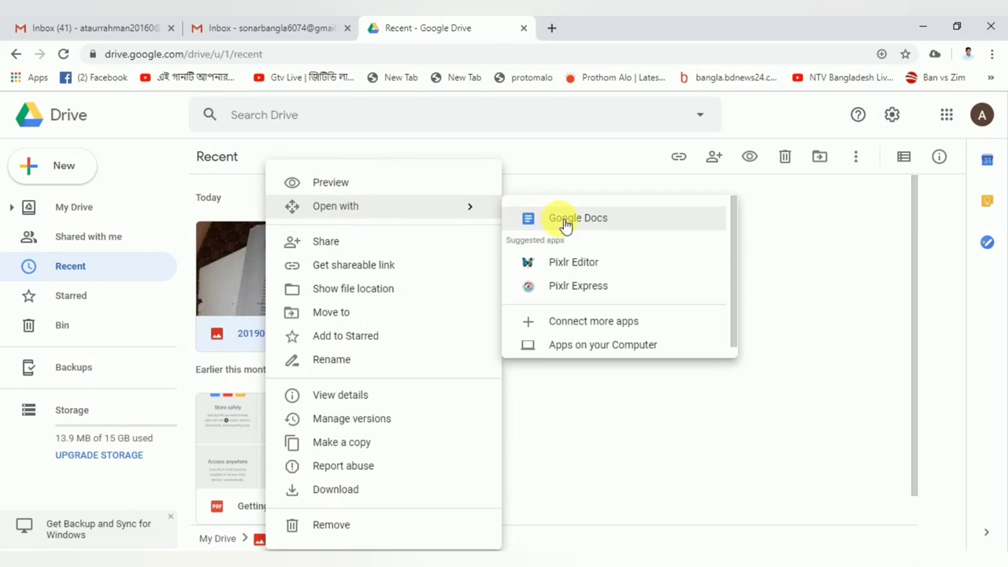
pyautogui.click(577, 225)
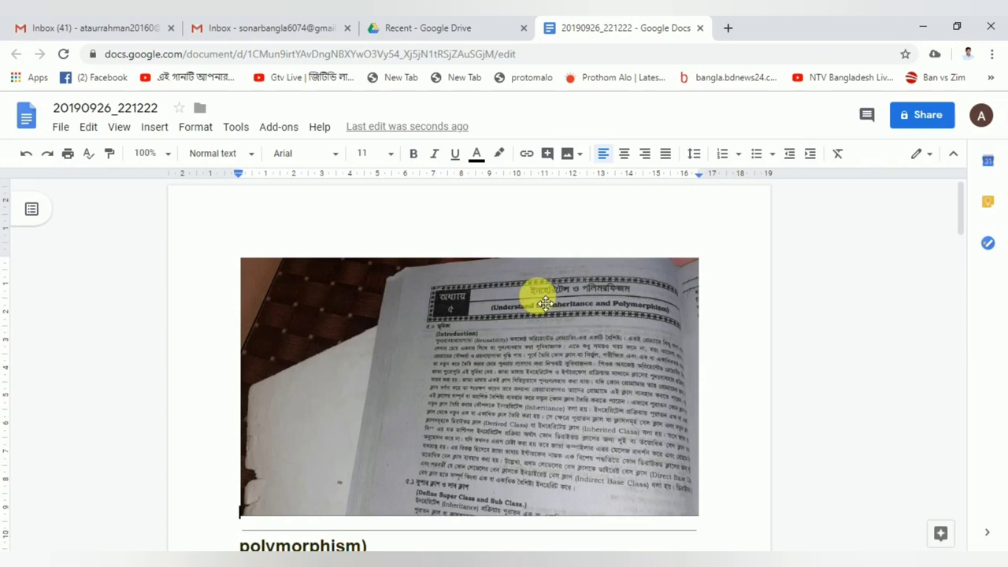
# Copy the extracted Bengali text from the heading down, then switch to a blank Word document
pyautogui.scroll(-4, 488, 360)
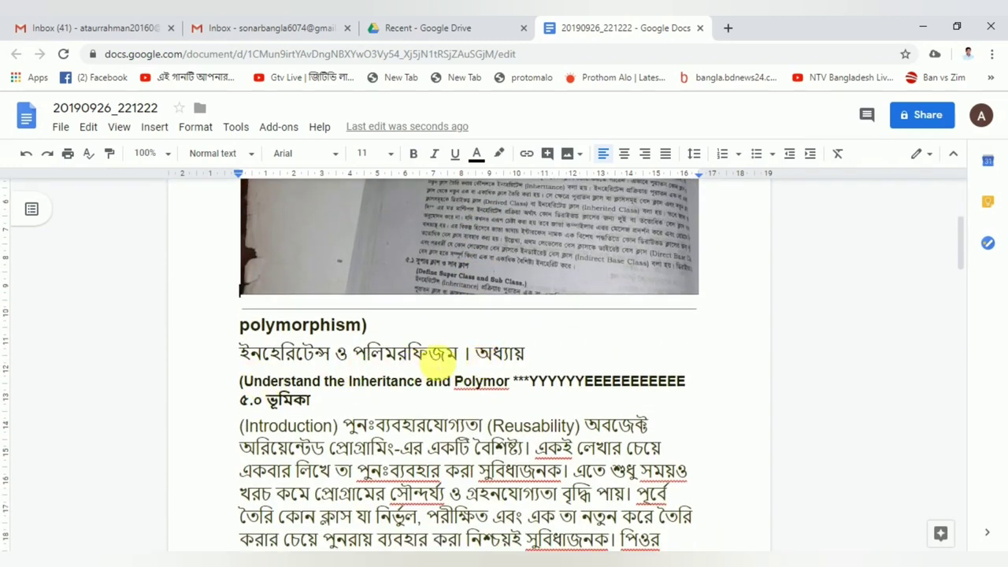
pyautogui.scroll(-1, 499, 389)
pyautogui.scroll(-2, 477, 390)
pyautogui.scroll(-5, 483, 382)
pyautogui.scroll(-5, 482, 382)
pyautogui.scroll(-3, 484, 382)
pyautogui.scroll(1, 491, 380)
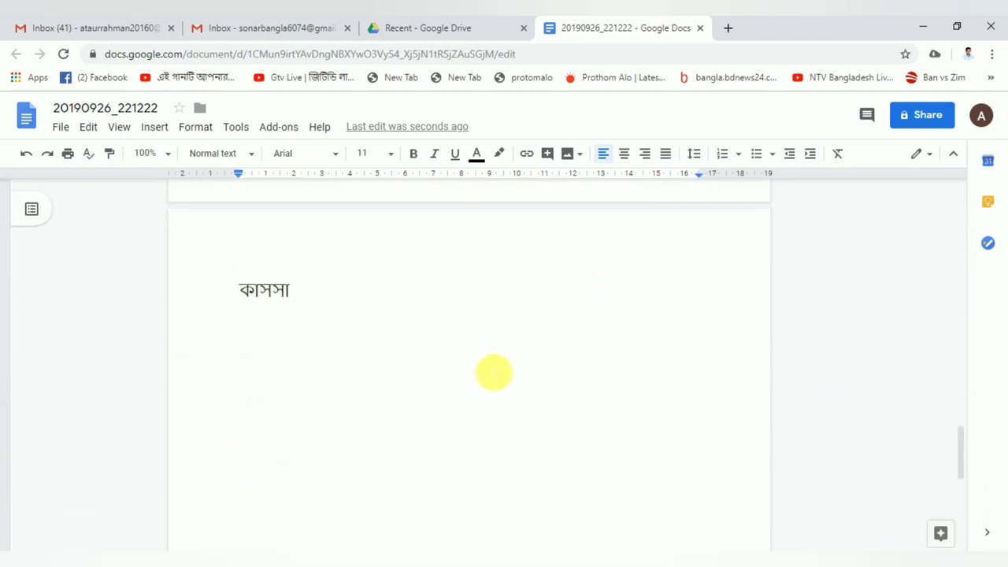
pyautogui.scroll(5, 494, 370)
pyautogui.scroll(5, 496, 369)
pyautogui.scroll(3, 339, 369)
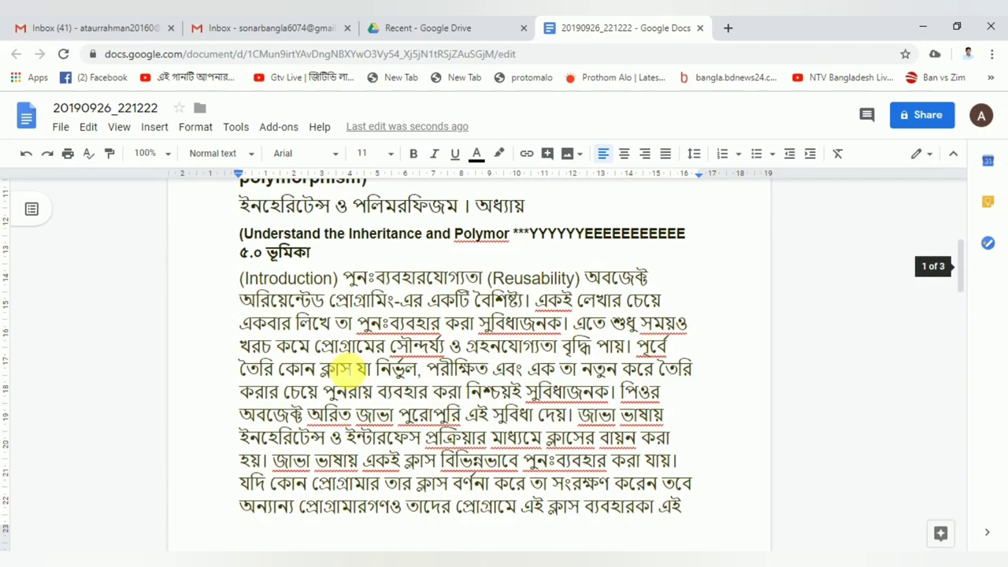
pyautogui.moveTo(239, 206)
pyautogui.mouseDown()
pyautogui.moveTo(504, 538)
pyautogui.moveTo(554, 347)
pyautogui.mouseUp()
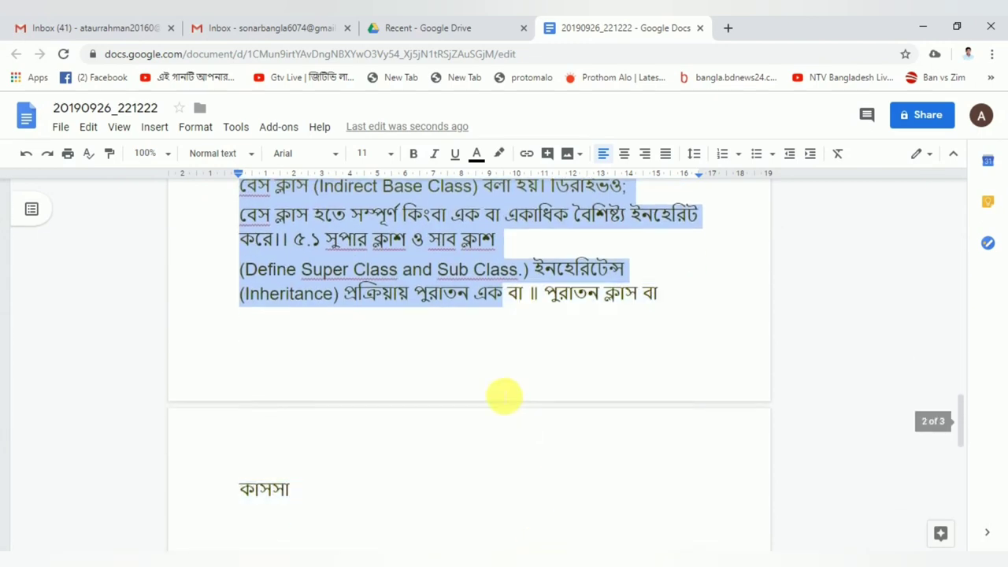
pyautogui.rightClick(394, 282)
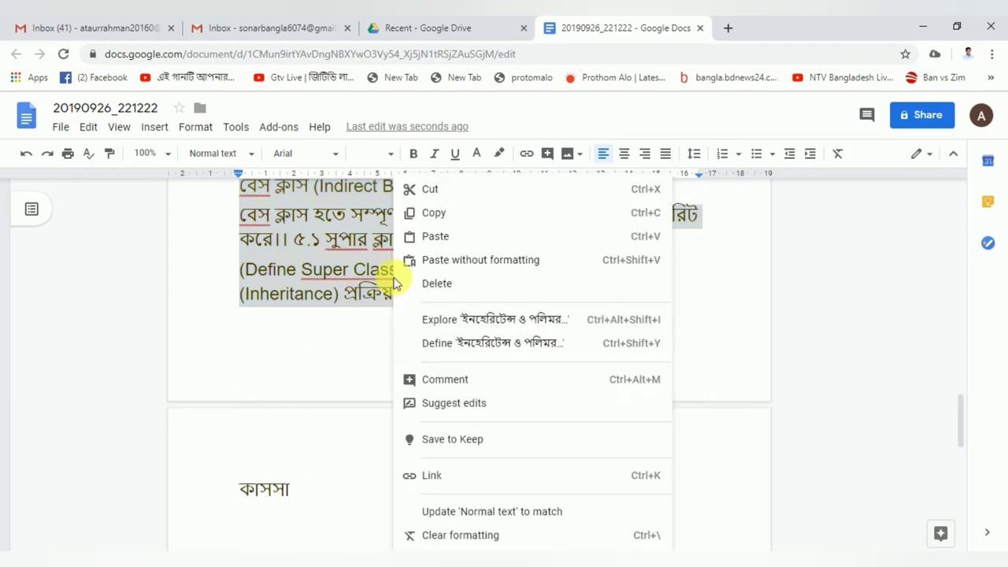
pyautogui.click(437, 211)
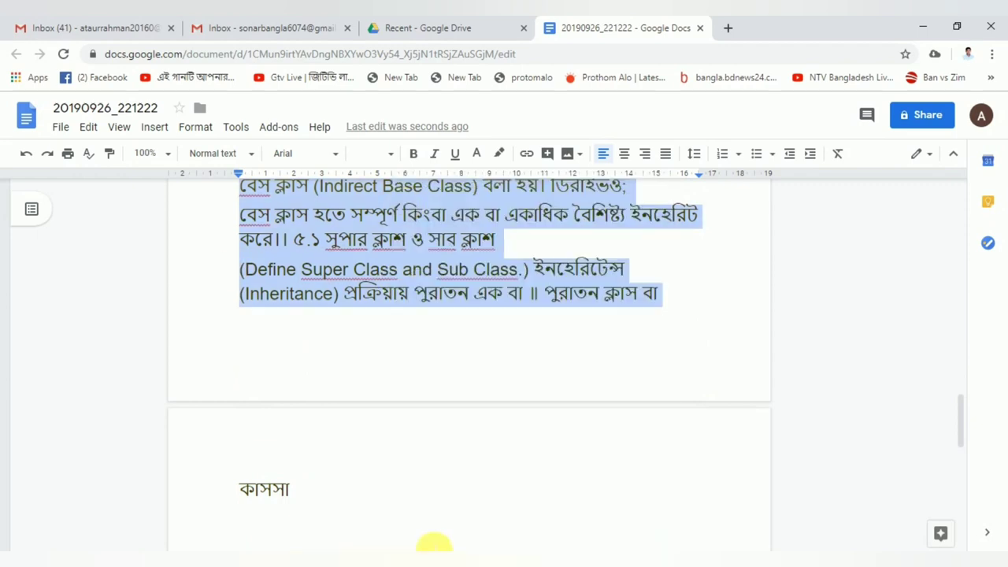
pyautogui.click(348, 549)
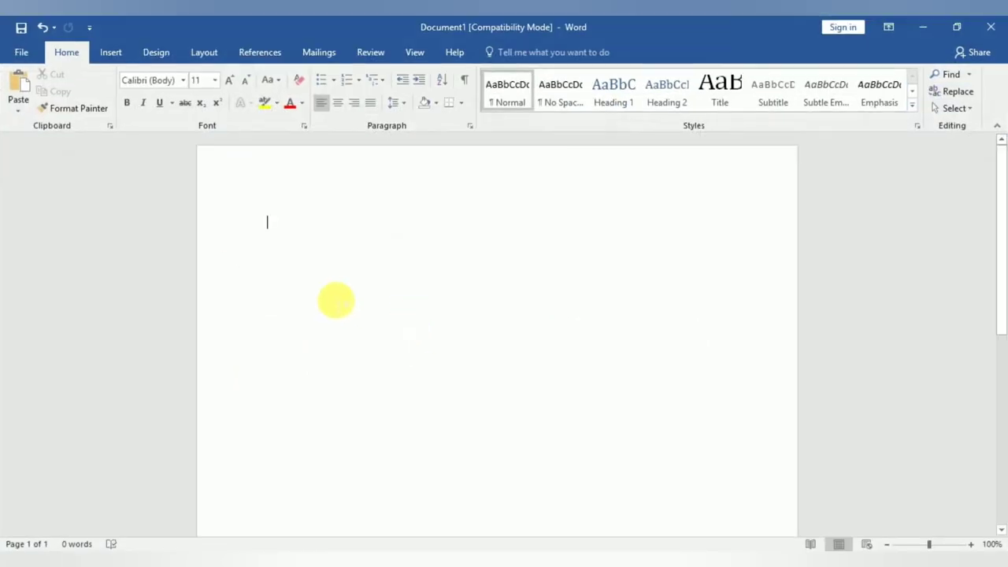
# Paste the copied Bengali text into Word
pyautogui.hotkey('ctrl', 'v')
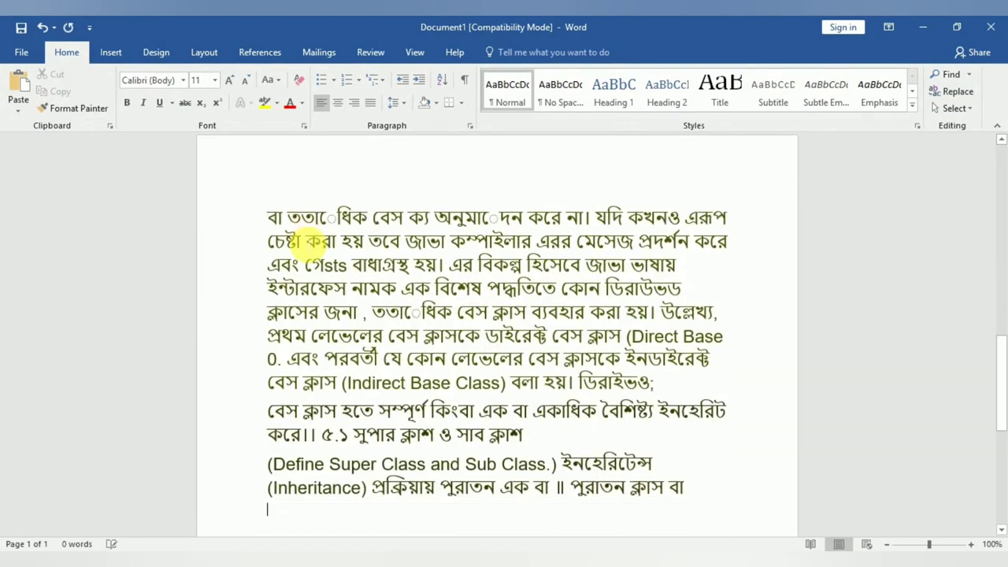
pyautogui.scroll(4, 371, 304)
pyautogui.scroll(4, 416, 360)
pyautogui.scroll(2, 418, 360)
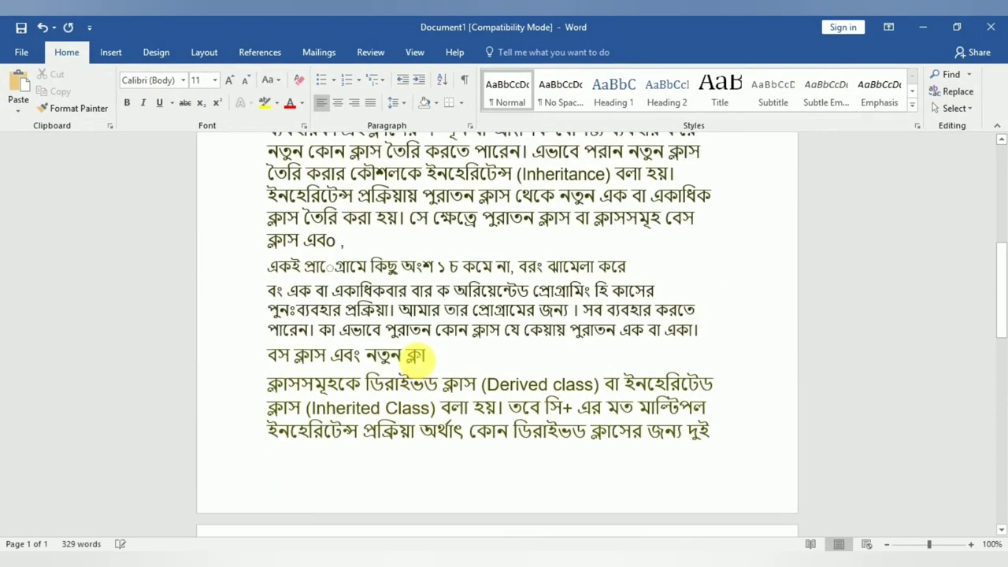
pyautogui.scroll(8, 417, 360)
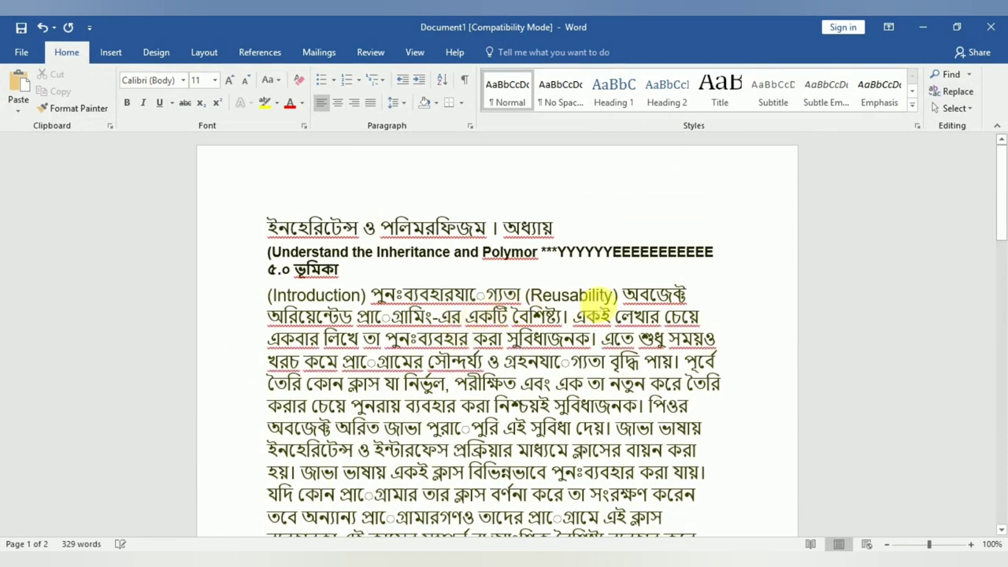
pyautogui.click(690, 295)
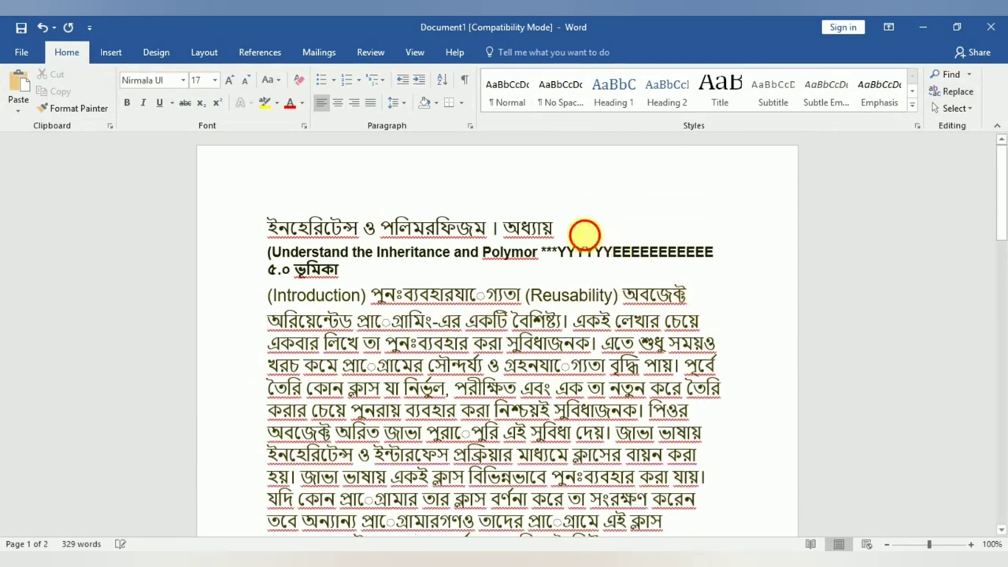
# Make the Bengali title larger, bold and red
pyautogui.moveTo(584, 234); pyautogui.dragTo(113, 226)
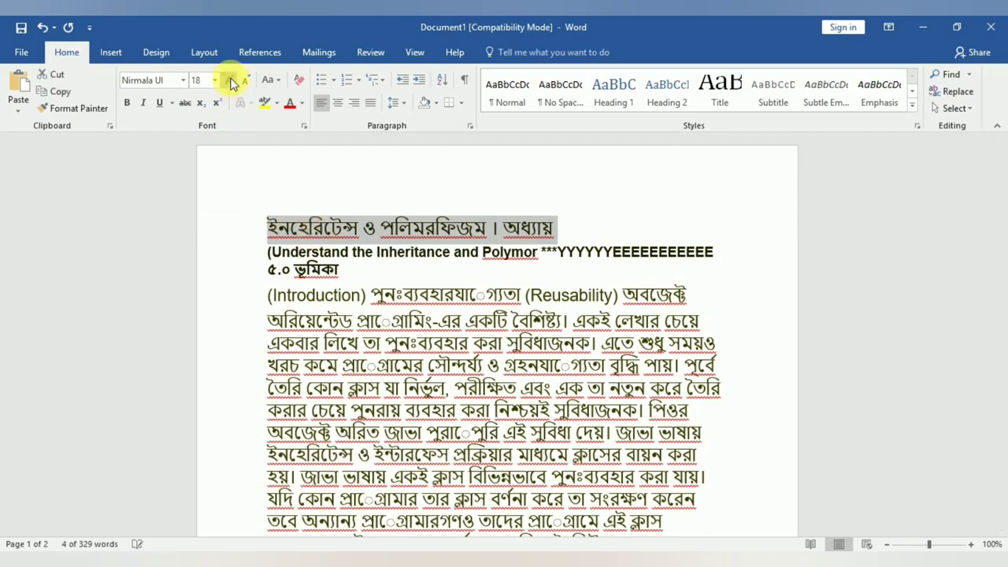
pyautogui.click(231, 82)
pyautogui.click(231, 82)
pyautogui.click(231, 82)
pyautogui.click(127, 105)
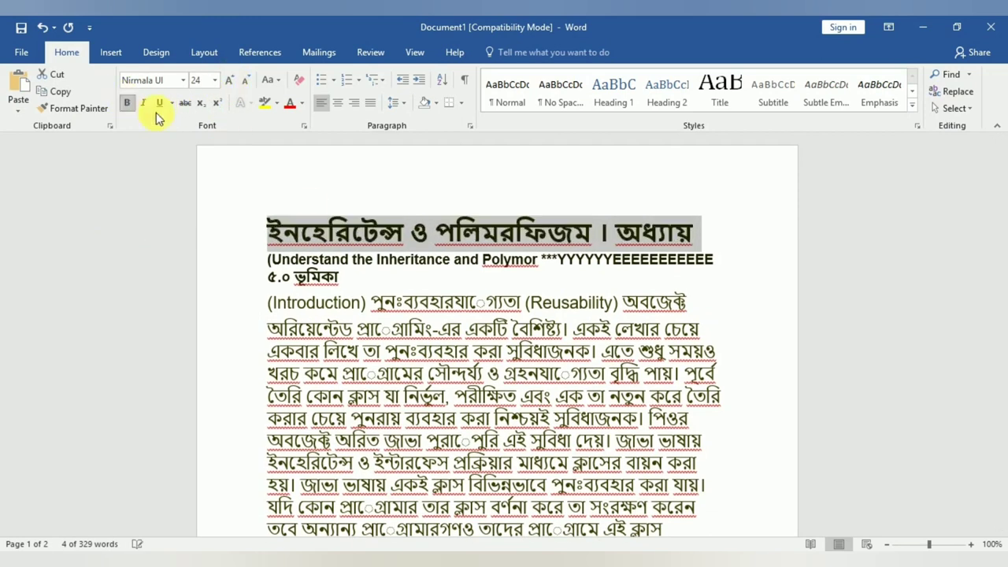
pyautogui.click(288, 104)
# Delete the garbled English subtitle line below the title
pyautogui.click(471, 302)
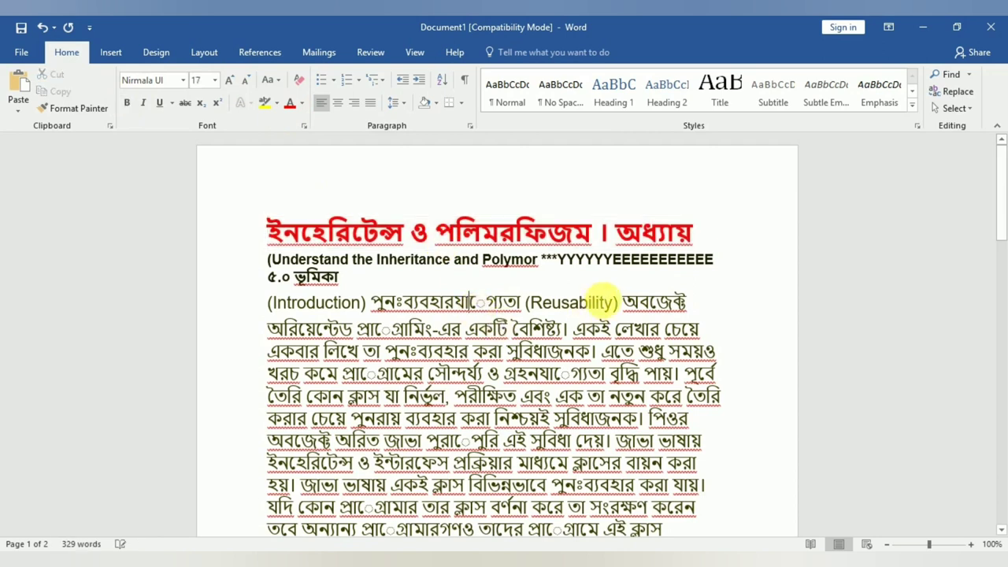
pyautogui.moveTo(272, 280)
pyautogui.mouseDown()
pyautogui.moveTo(292, 261)
pyautogui.moveTo(268, 259)
pyautogui.mouseUp()
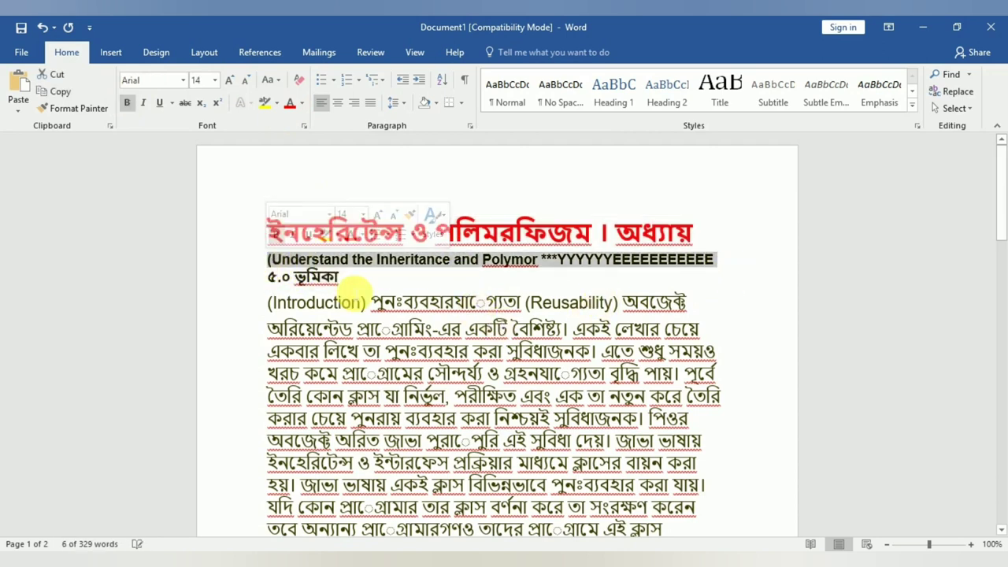
pyautogui.press('Delete')
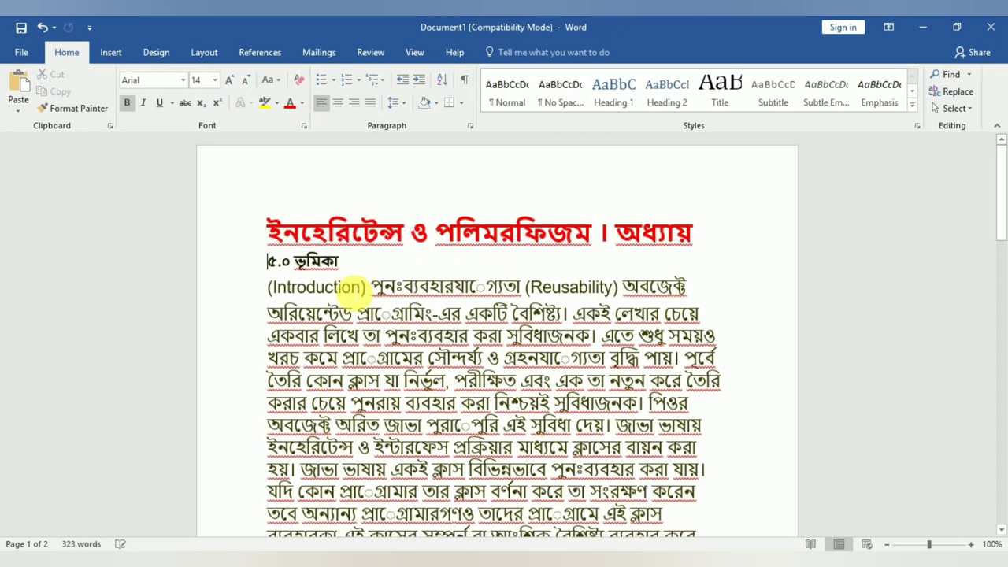